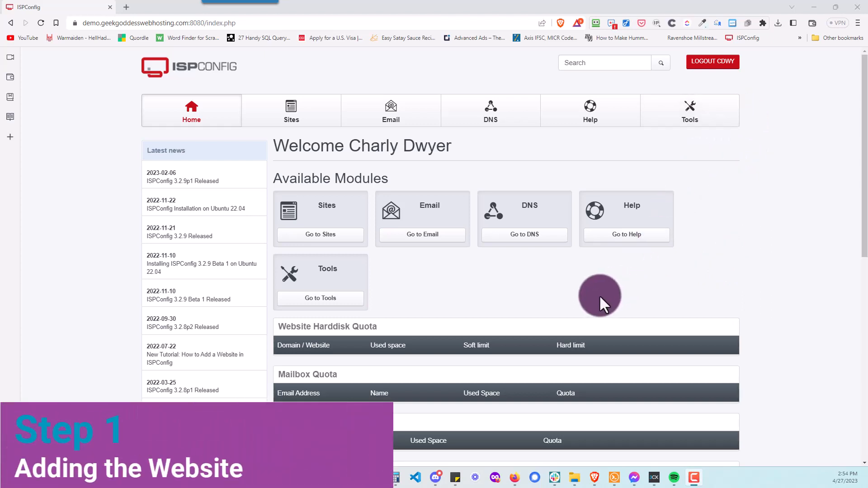
- From the Sites module, begin adding a new website to get a blank Web Domain form
{"action": "left_click", "coordinate": [294, 121]}
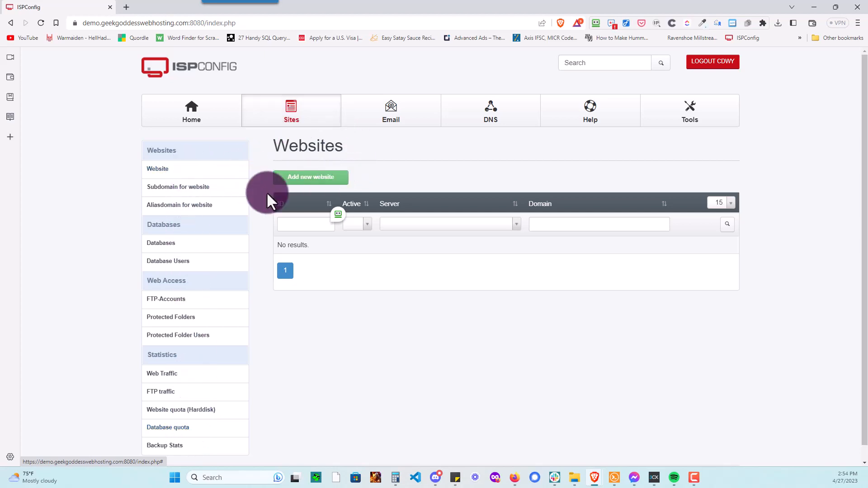
{"action": "left_click", "coordinate": [306, 179]}
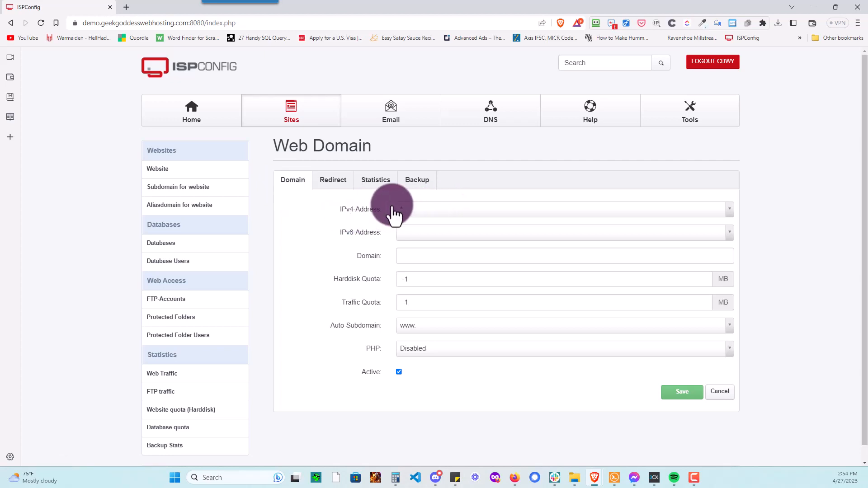
- Keep IPv4 address at *, leave IPv6 empty, and enter the domain charlydwyer.com
{"action": "left_click", "coordinate": [731, 210]}
{"action": "left_click", "coordinate": [731, 210]}
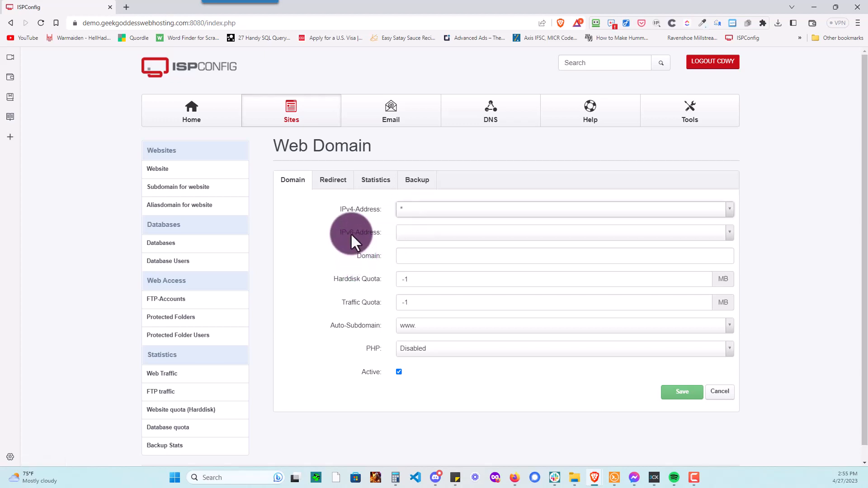
{"action": "left_click", "coordinate": [730, 235]}
{"action": "left_click", "coordinate": [730, 235]}
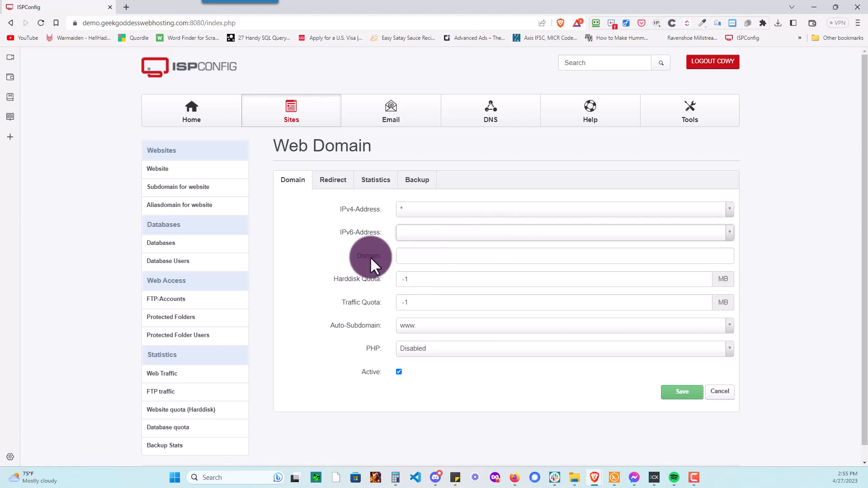
{"action": "left_click", "coordinate": [415, 255]}
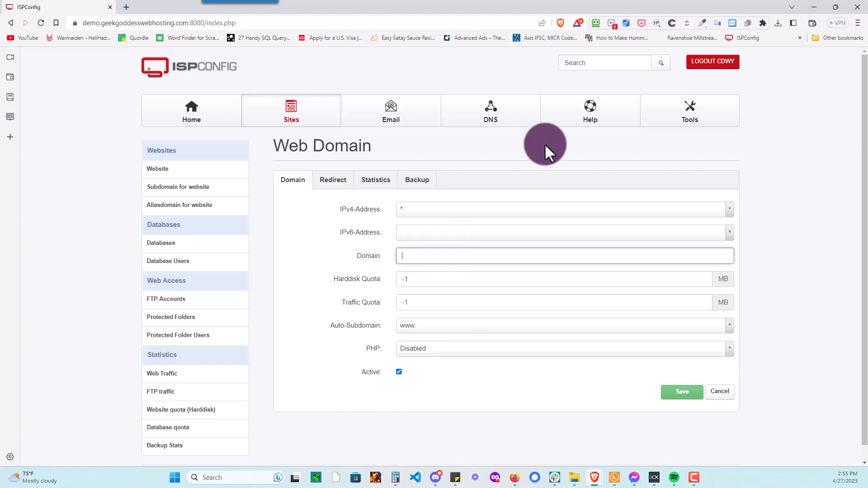
{"action": "type", "text": "charlydwyer.com"}
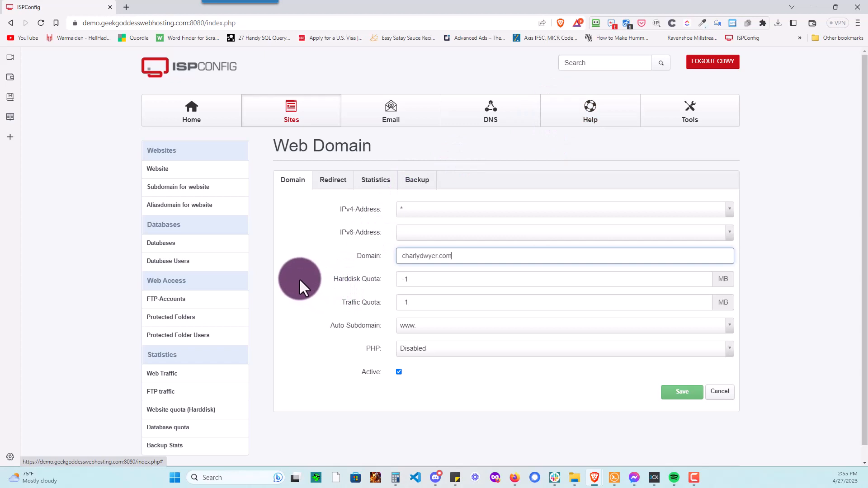
{"action": "left_click", "coordinate": [346, 284]}
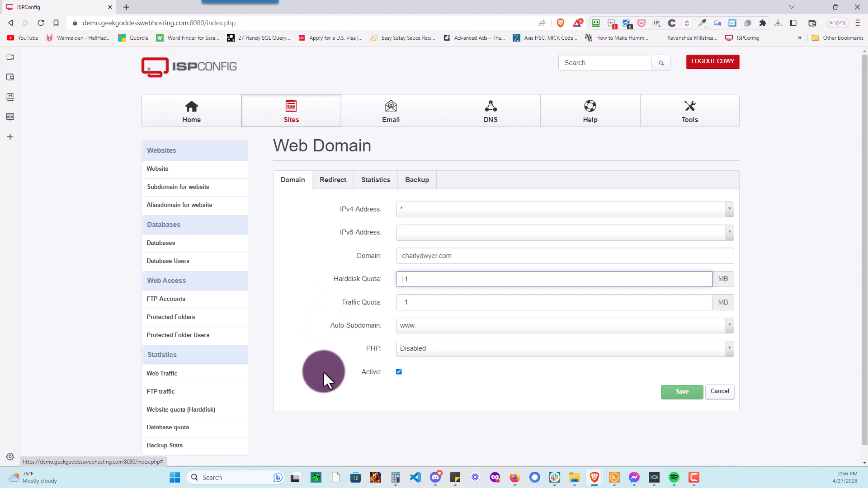
{"action": "scroll", "coordinate": [324, 371], "scroll_direction": "down", "scroll_amount": 1}
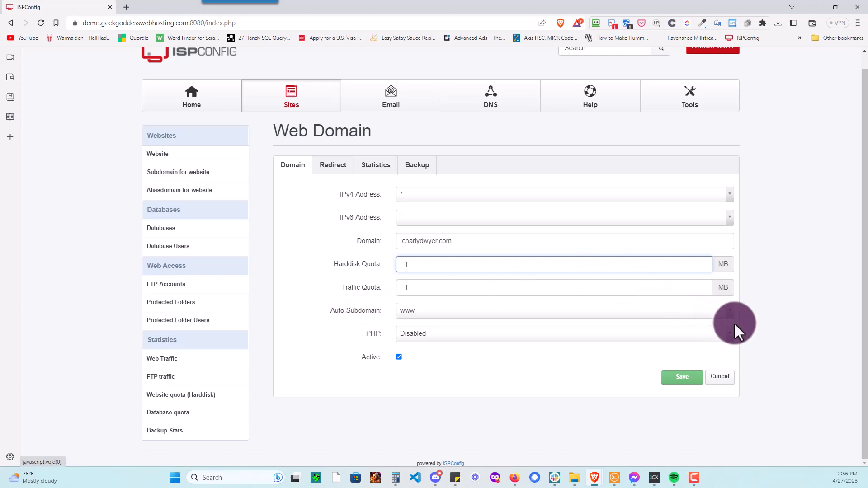
{"action": "left_click", "coordinate": [729, 312]}
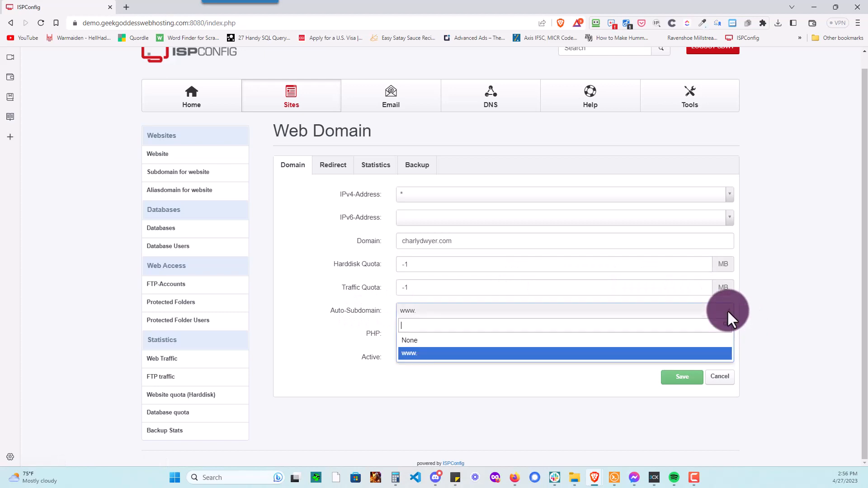
{"action": "left_click", "coordinate": [727, 310]}
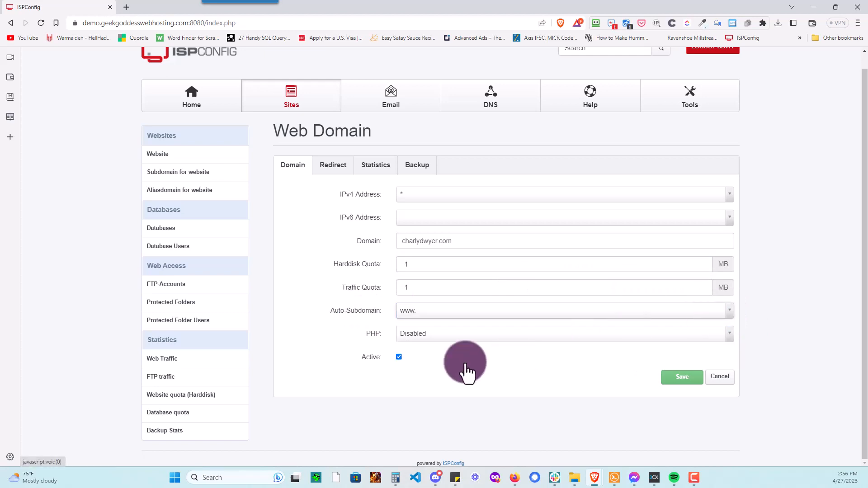
{"action": "left_click", "coordinate": [725, 333]}
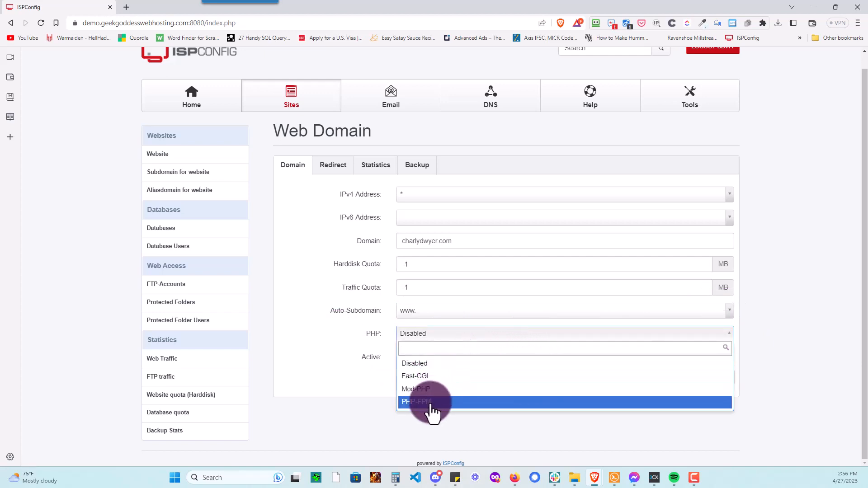
{"action": "left_click", "coordinate": [416, 401]}
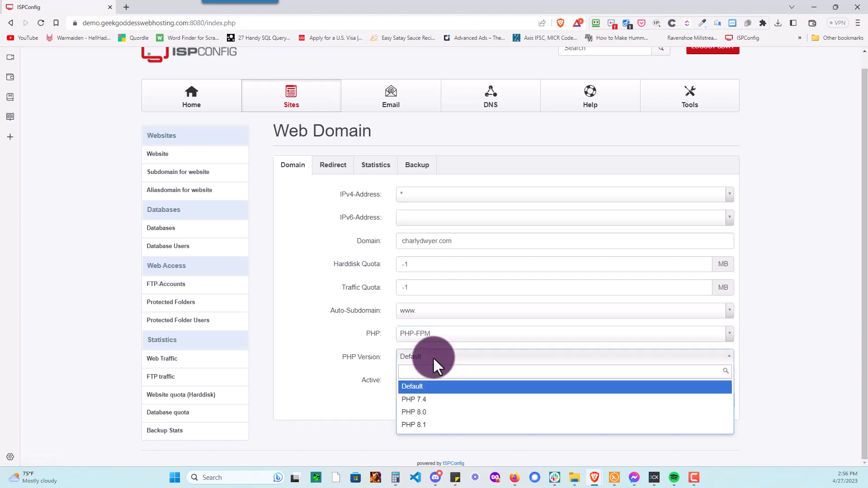
{"action": "left_click", "coordinate": [425, 425]}
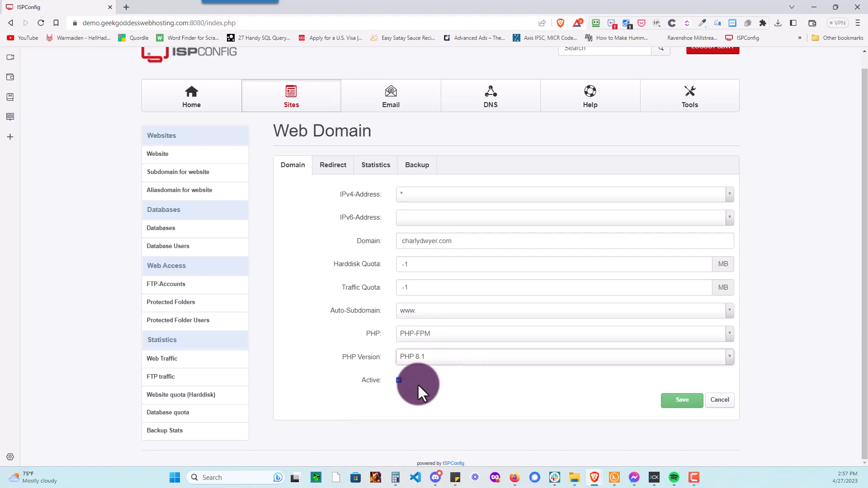
{"action": "left_click", "coordinate": [329, 169]}
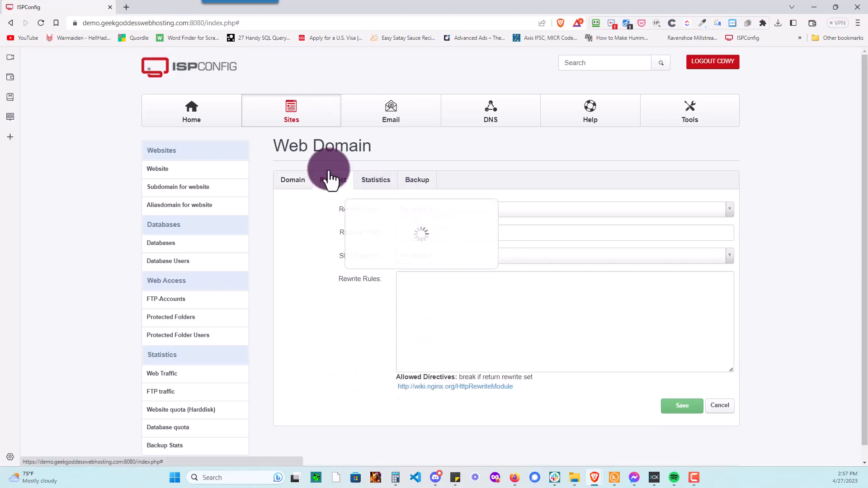
- Review the saved domain settings, then confirm the Redirect tab shows No redirect
{"action": "left_click", "coordinate": [297, 185]}
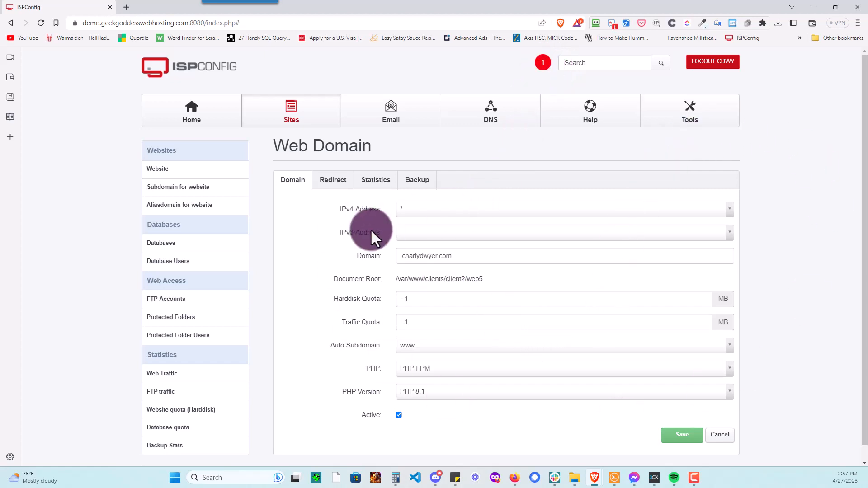
{"action": "left_click", "coordinate": [333, 182]}
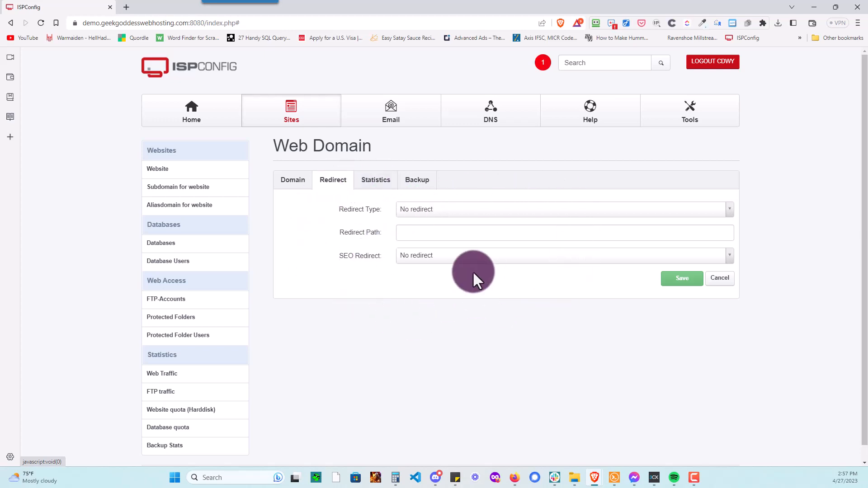
- Look through the Statistics and Backup settings, keeping No backup, then return to the Domain tab
{"action": "left_click", "coordinate": [376, 182]}
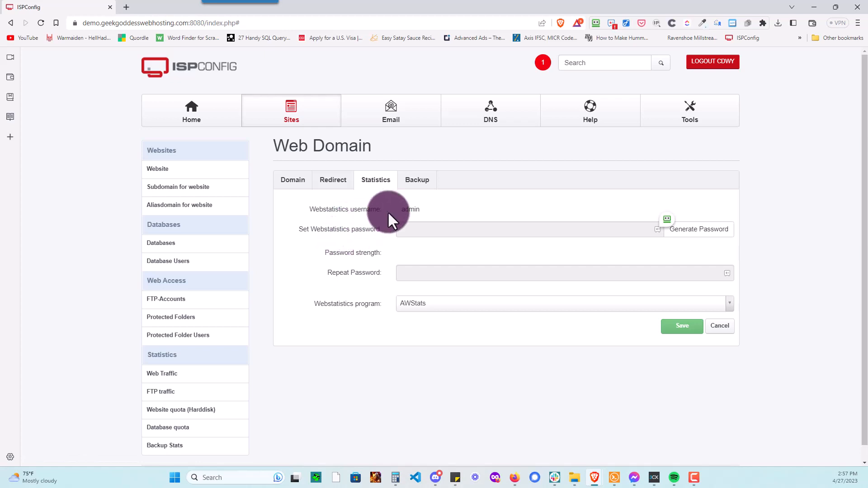
{"action": "left_click", "coordinate": [415, 184]}
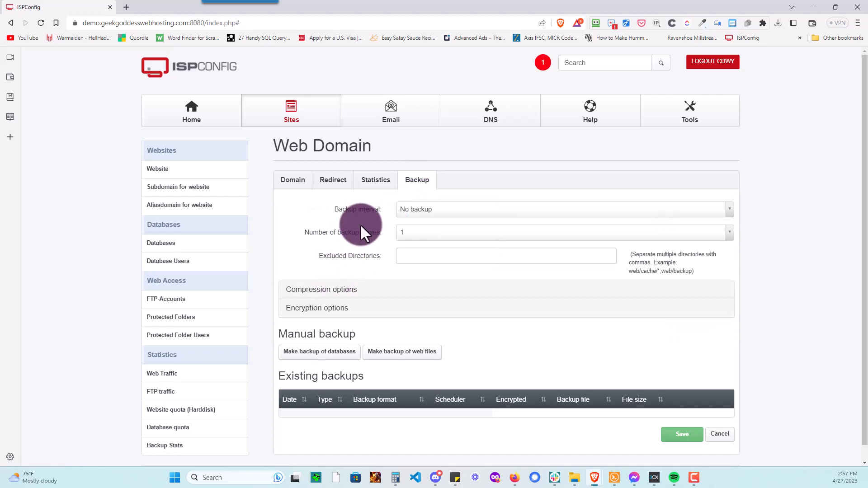
{"action": "left_click", "coordinate": [432, 209]}
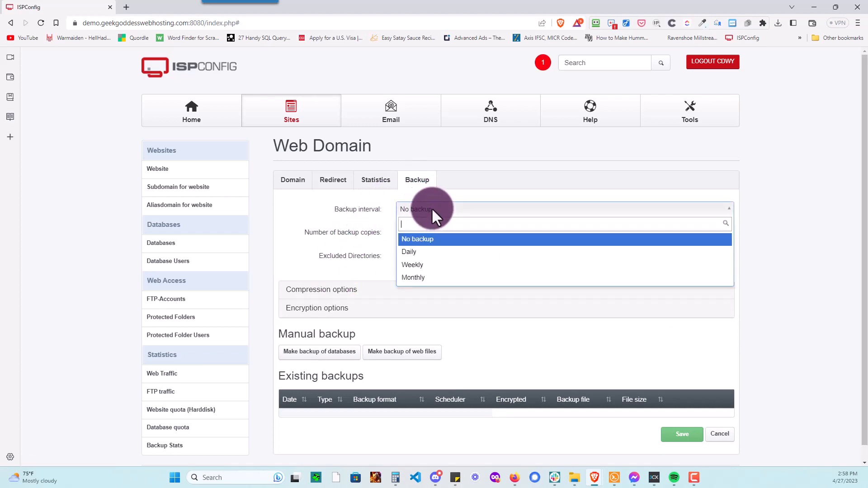
{"action": "left_click", "coordinate": [430, 208]}
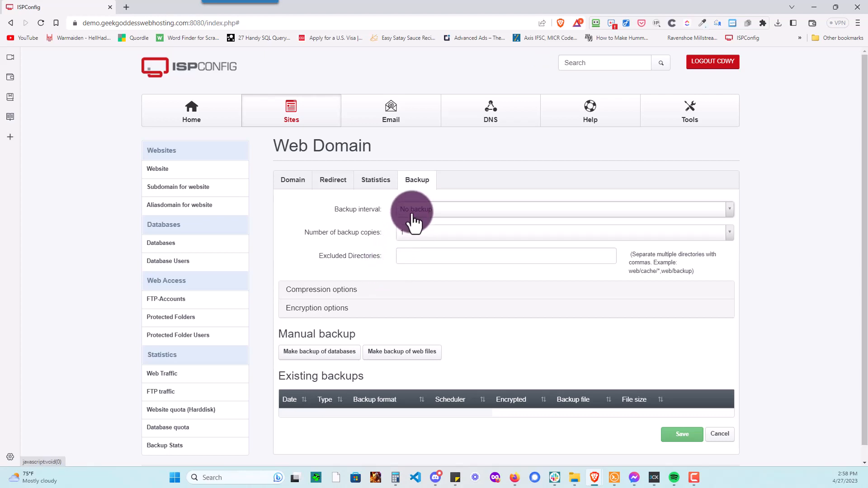
{"action": "left_click", "coordinate": [355, 290]}
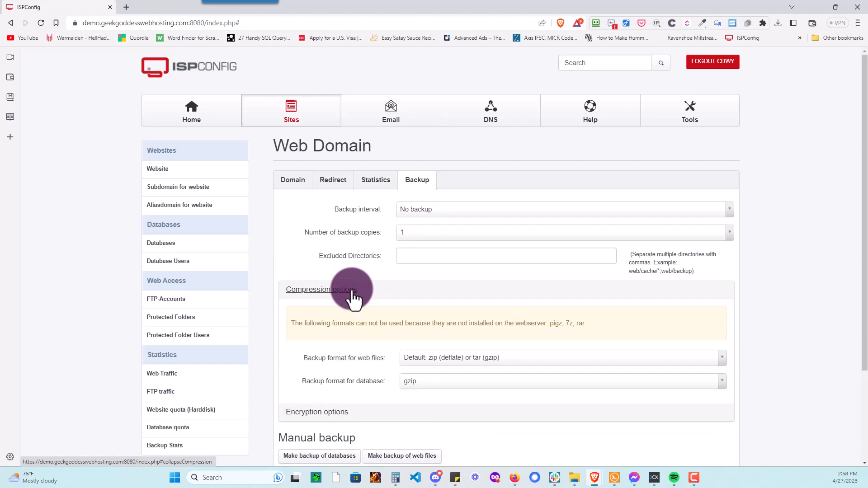
{"action": "left_click", "coordinate": [353, 293]}
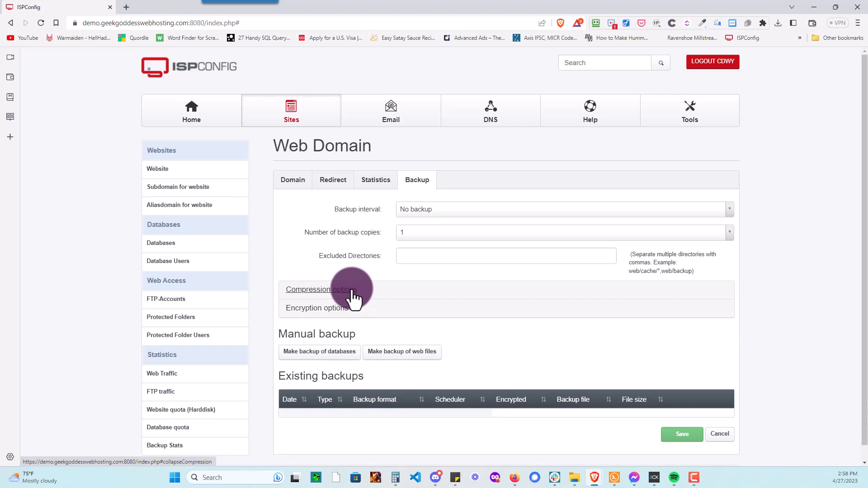
{"action": "scroll", "coordinate": [352, 294], "scroll_direction": "down", "scroll_amount": 1}
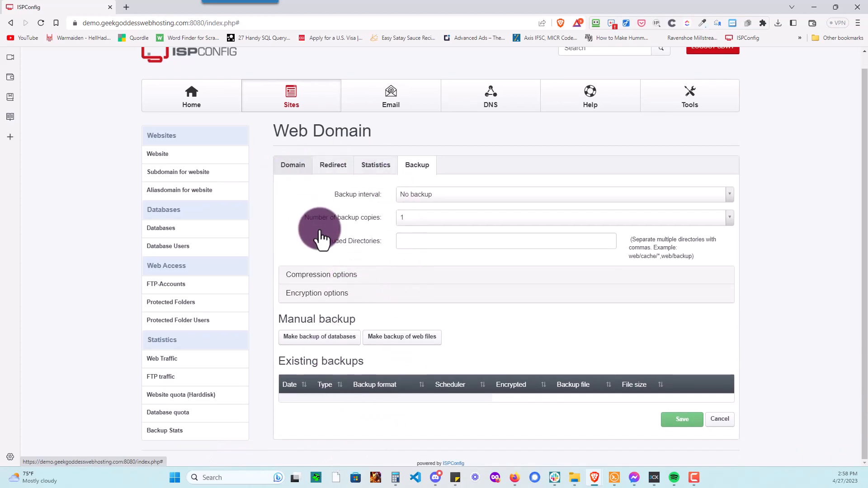
{"action": "left_click", "coordinate": [293, 169]}
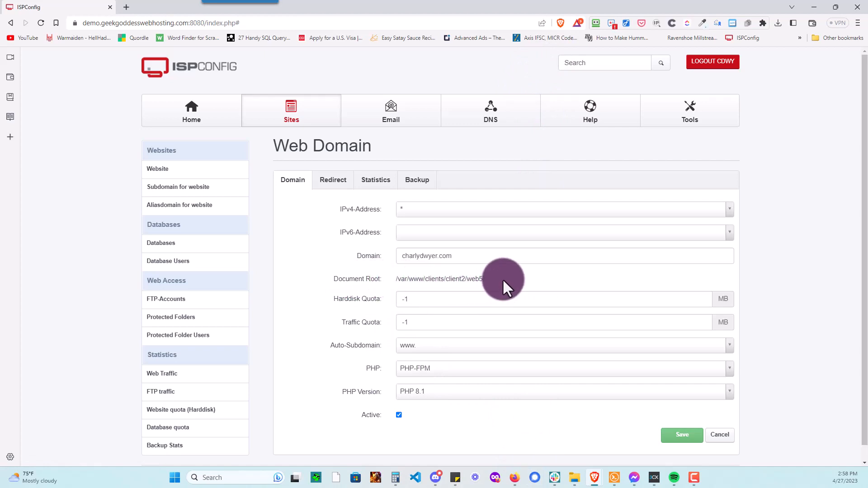
{"action": "left_click_drag", "start_coordinate": [503, 278], "coordinate": [386, 278]}
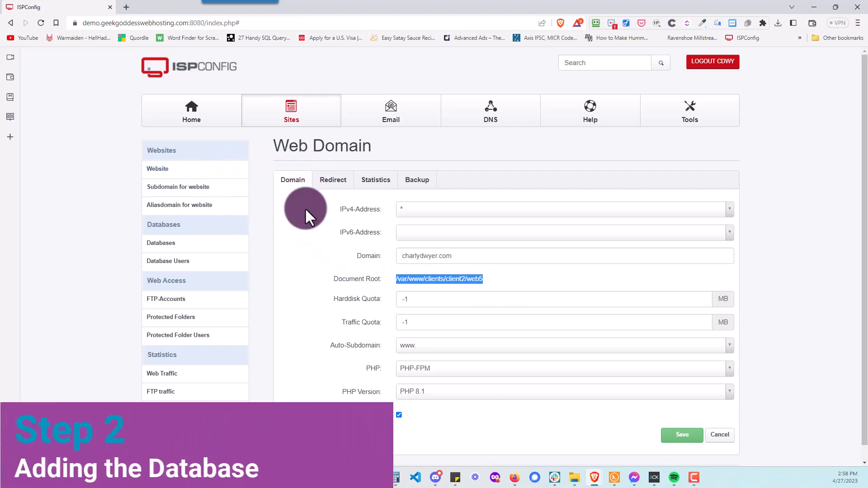
{"action": "left_click", "coordinate": [108, 242]}
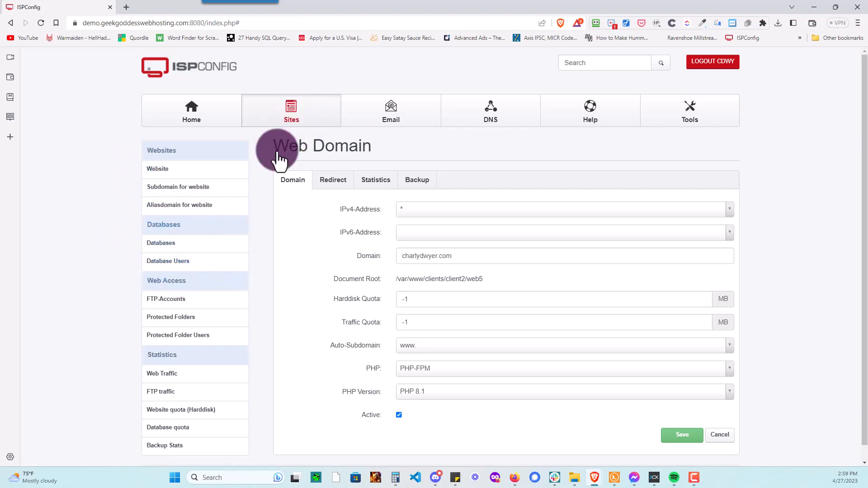
- Start a new database user named c2_demouser and generate a strong password for it
{"action": "left_click", "coordinate": [164, 262]}
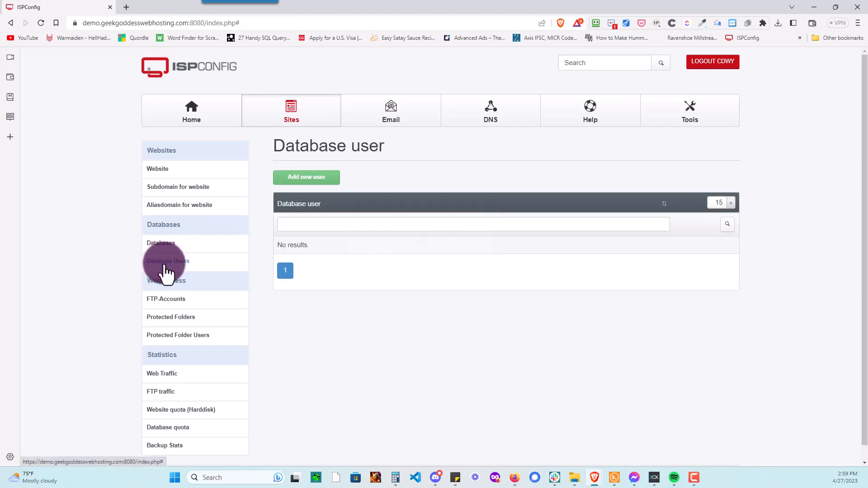
{"action": "left_click", "coordinate": [301, 179]}
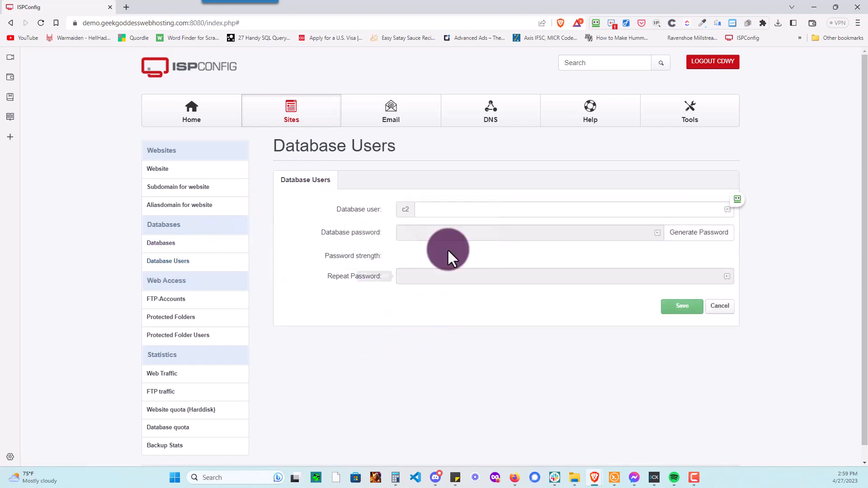
{"action": "left_click", "coordinate": [440, 211]}
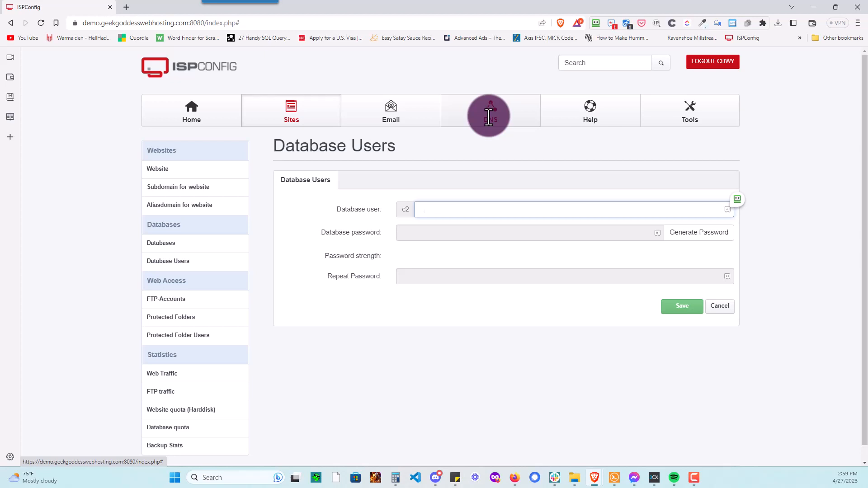
{"action": "type", "text": "testd"}
{"action": "type", "text": "emo"}
{"action": "type", "text": "user"}
{"action": "key", "text": "BackSpace"}
{"action": "key", "text": "BackSpace"}
{"action": "key", "text": "BackSpace"}
{"action": "key", "text": "BackSpace"}
{"action": "key", "text": "BackSpace"}
{"action": "key", "text": "BackSpace"}
{"action": "key", "text": "BackSpace"}
{"action": "key", "text": "BackSpace"}
{"action": "key", "text": "BackSpace"}
{"action": "key", "text": "BackSpace"}
{"action": "key", "text": "BackSpace"}
{"action": "type", "text": "demouser"}
{"action": "key", "text": "Tab"}
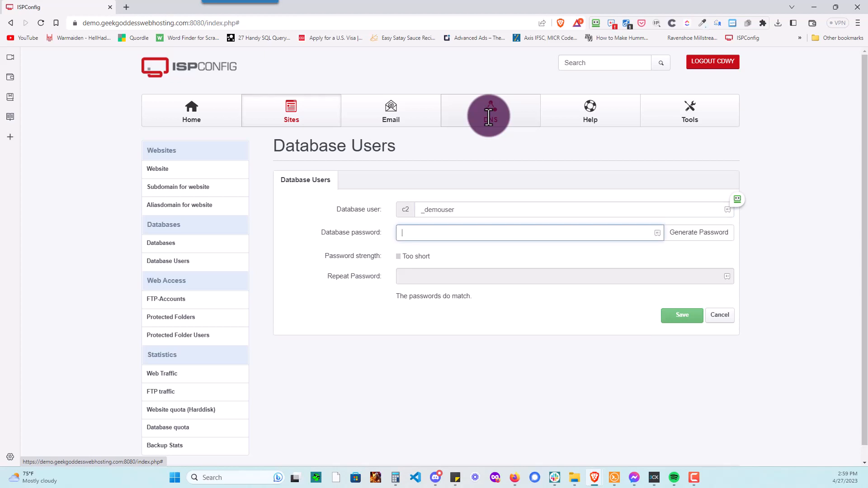
{"action": "left_click", "coordinate": [668, 239]}
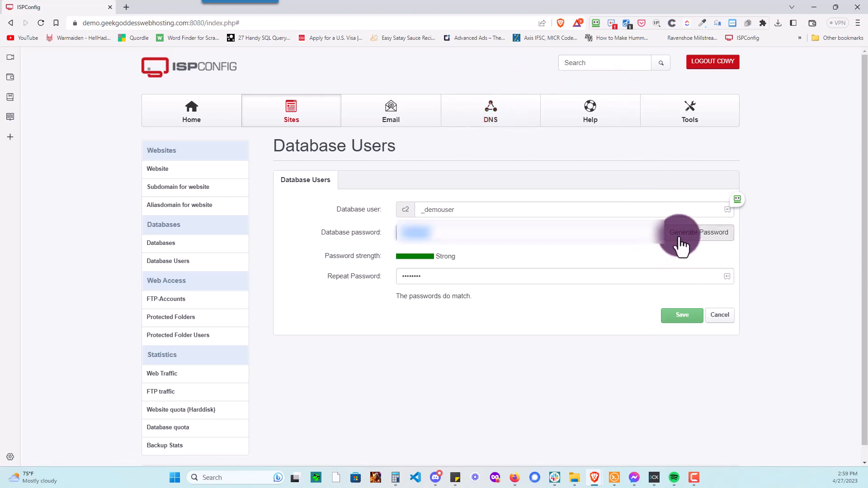
- Copy the generated password into a new Sticky Note, then save the database user
{"action": "right_click", "coordinate": [409, 233]}
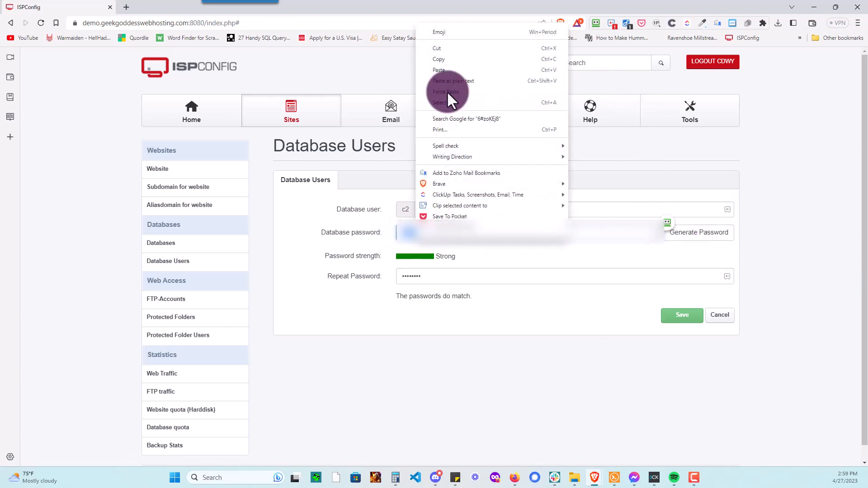
{"action": "left_click", "coordinate": [445, 59]}
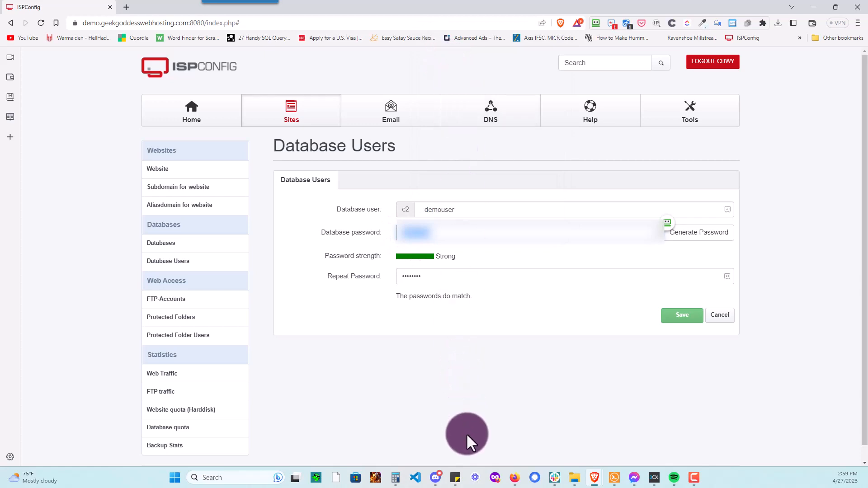
{"action": "mouse_move", "coordinate": [451, 482]}
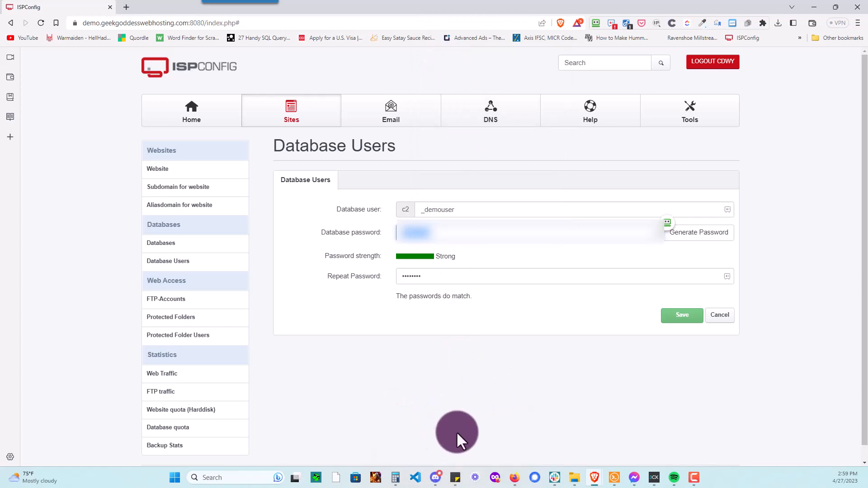
{"action": "left_click", "coordinate": [455, 477]}
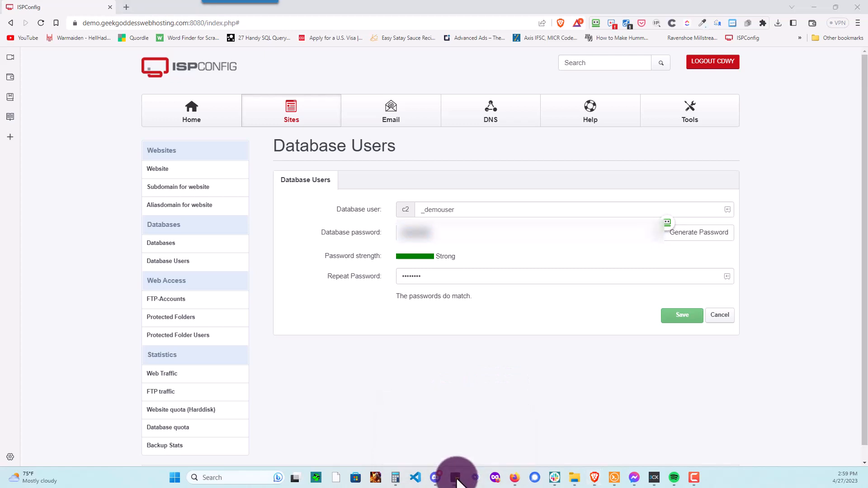
{"action": "right_click", "coordinate": [456, 478]}
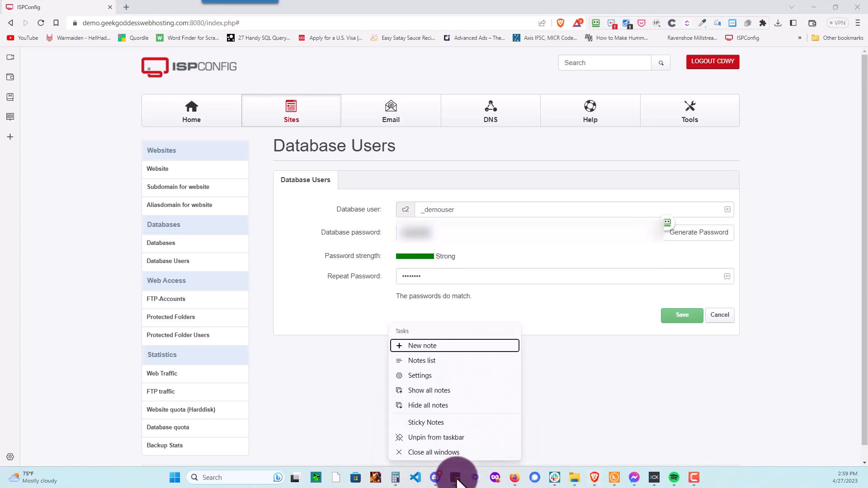
{"action": "left_click", "coordinate": [425, 345]}
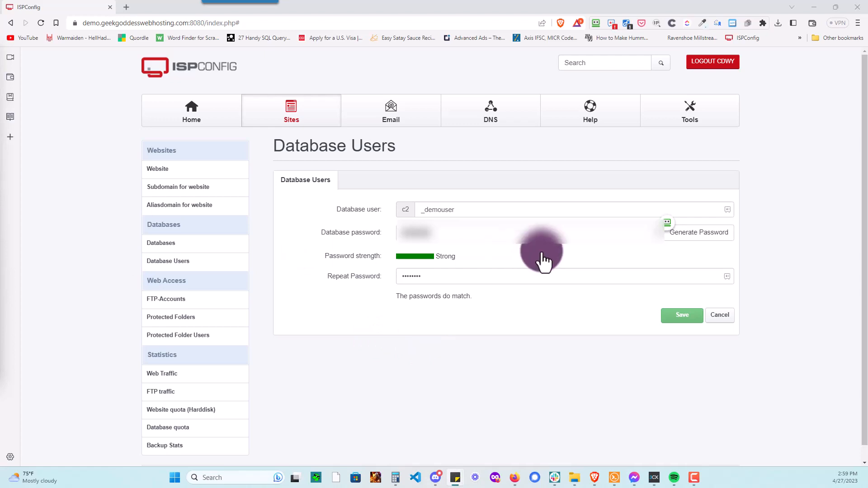
{"action": "left_click", "coordinate": [526, 310]}
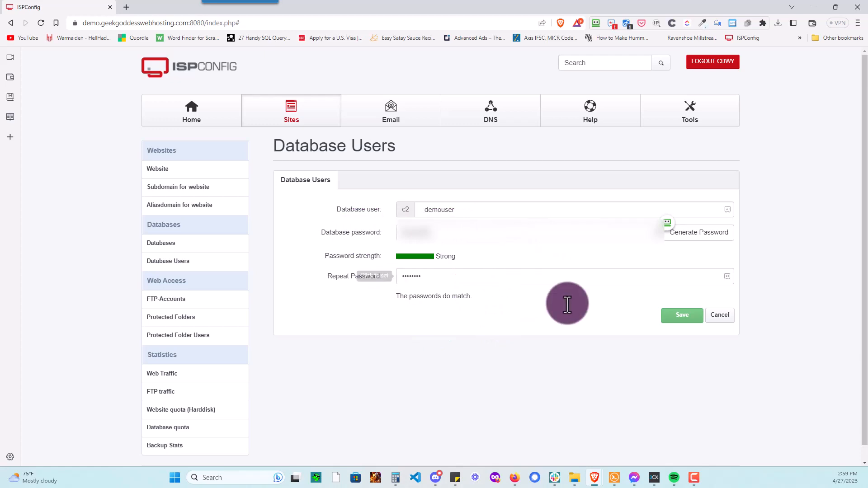
{"action": "left_click", "coordinate": [682, 318]}
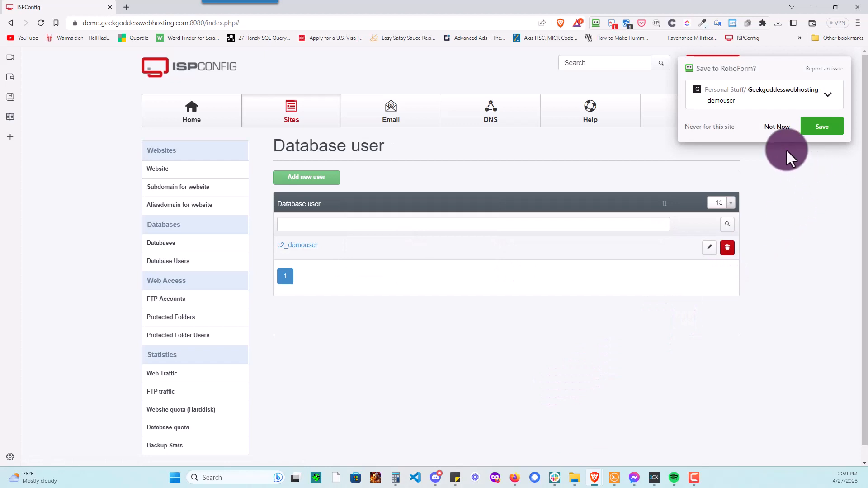
- Dismiss the password-manager prompt and start a new database for the charlydwyer.com site
{"action": "left_click", "coordinate": [778, 130]}
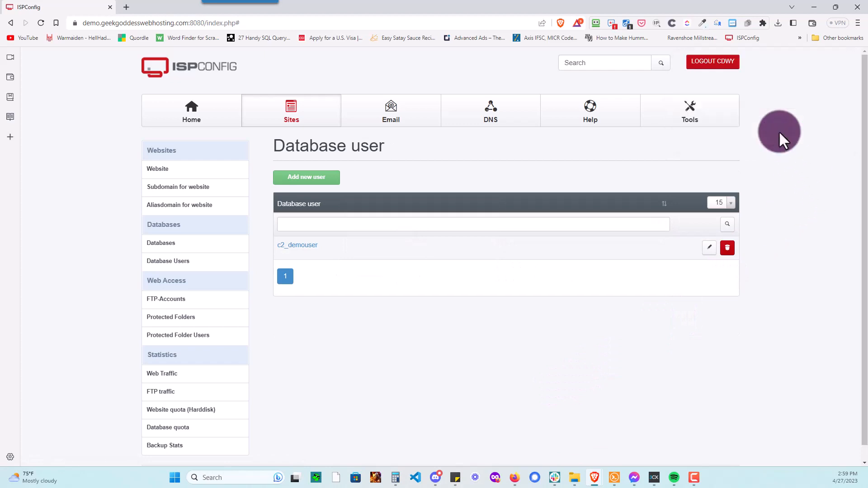
{"action": "left_click", "coordinate": [151, 245]}
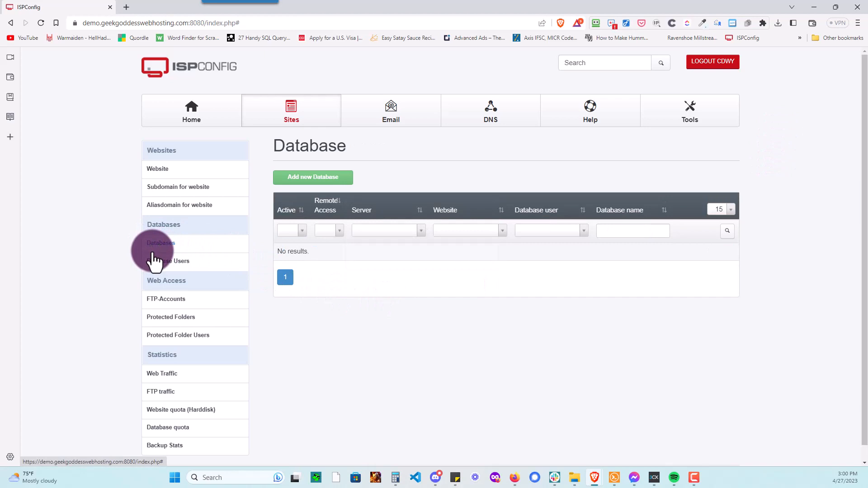
{"action": "left_click", "coordinate": [334, 179]}
{"action": "left_click", "coordinate": [451, 209]}
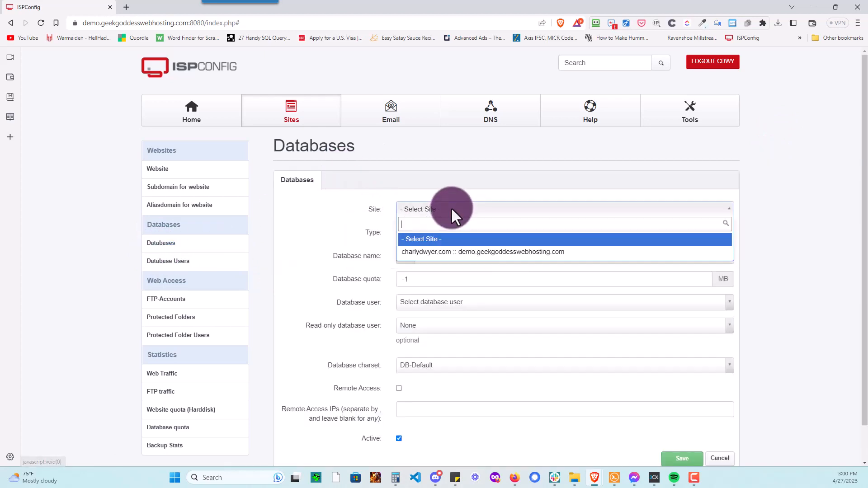
{"action": "left_click", "coordinate": [450, 253]}
- Name the database c2_demodatabase and assign c2_demouser as its user
{"action": "left_click", "coordinate": [444, 255]}
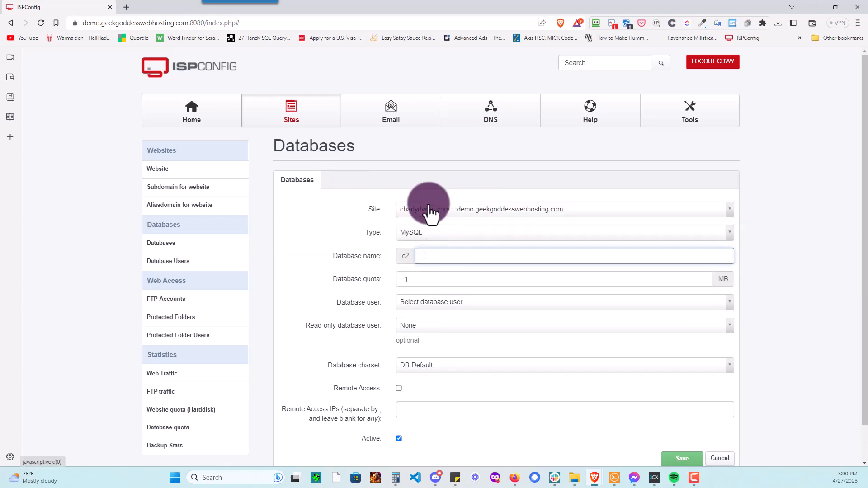
{"action": "type", "text": "_demodatabase"}
{"action": "key", "text": "Tab"}
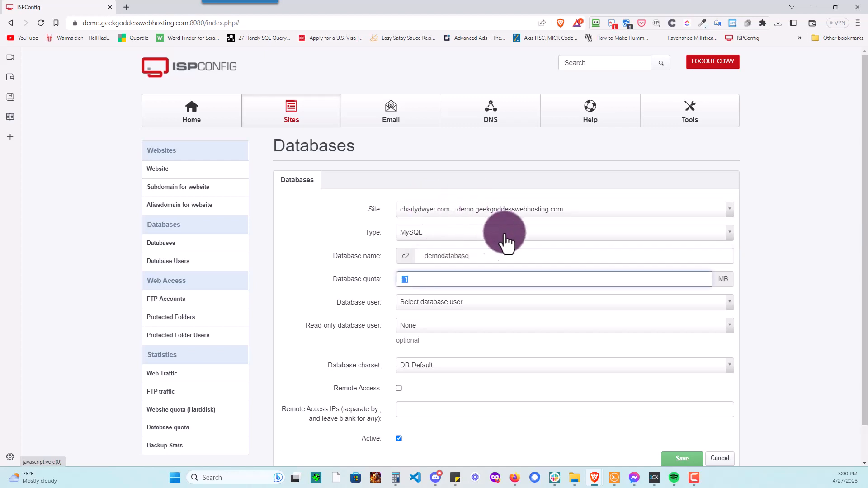
{"action": "left_click", "coordinate": [443, 304]}
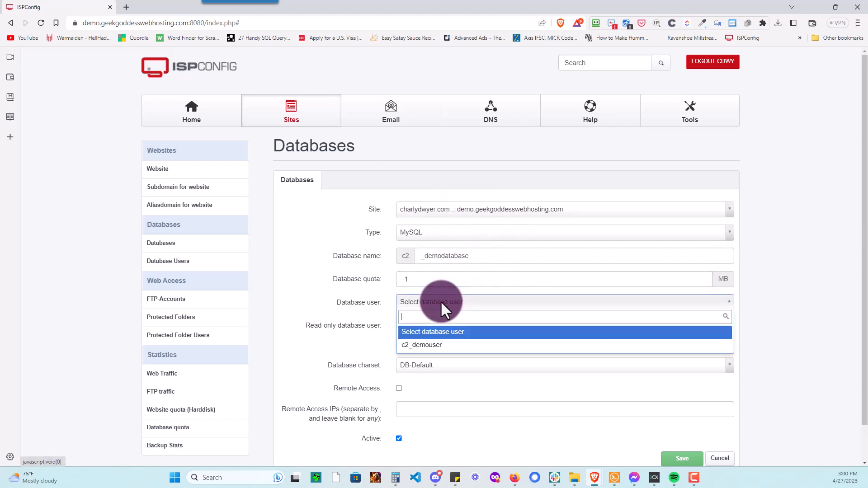
{"action": "left_click", "coordinate": [450, 345]}
{"action": "left_click", "coordinate": [336, 326]}
{"action": "scroll", "coordinate": [337, 330], "scroll_direction": "down", "scroll_amount": 1}
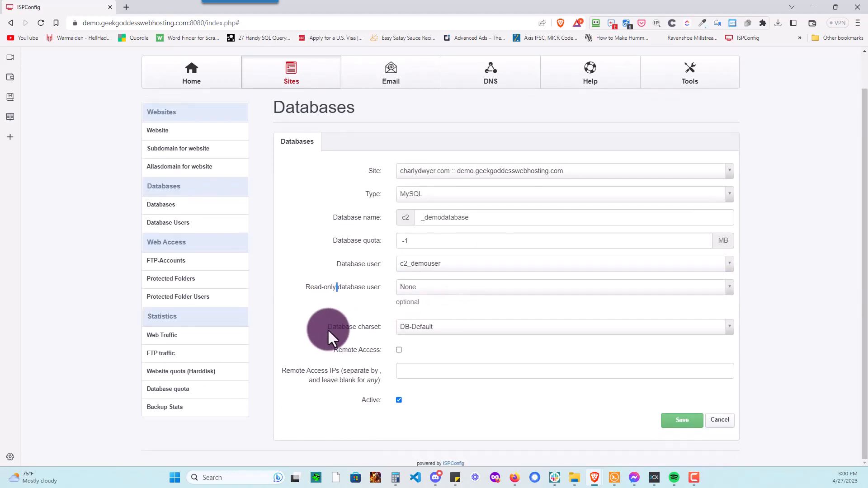
- Save database c2_demodatabase and return to the Websites list
{"action": "left_click", "coordinate": [675, 420]}
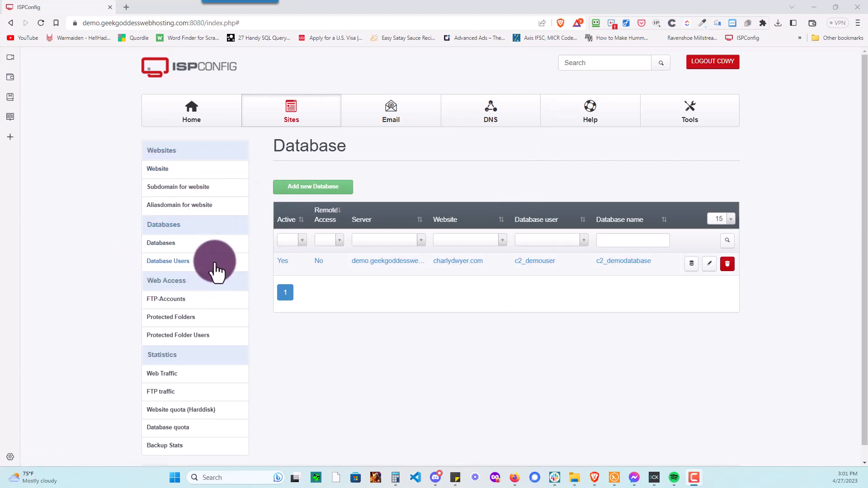
{"action": "left_click", "coordinate": [163, 170]}
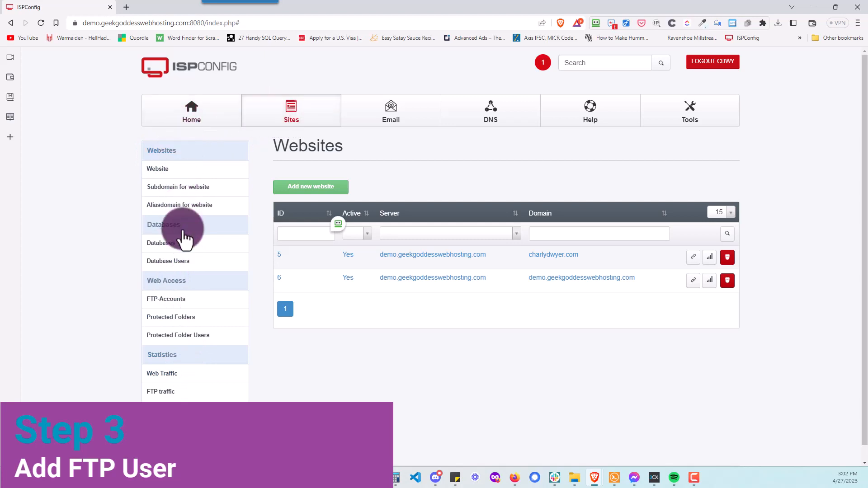
- Create a new FTP user for charlydwyer.com with username cdwy_testftpuser
{"action": "left_click", "coordinate": [178, 300]}
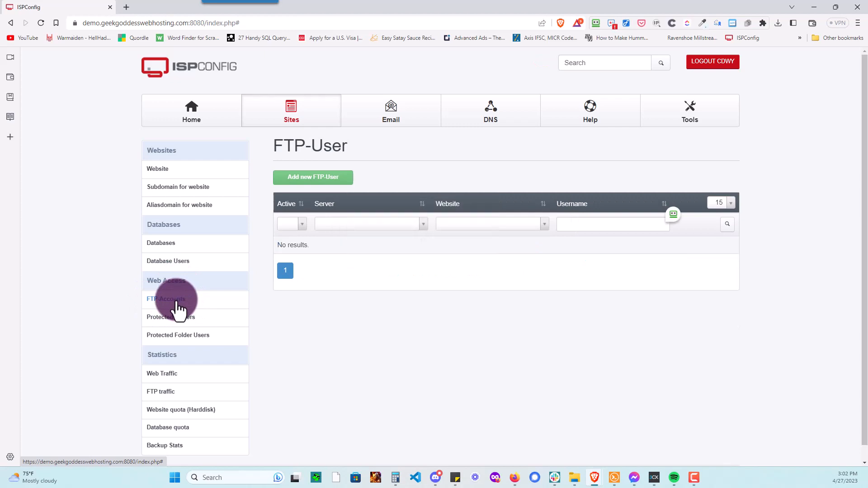
{"action": "left_click", "coordinate": [305, 181]}
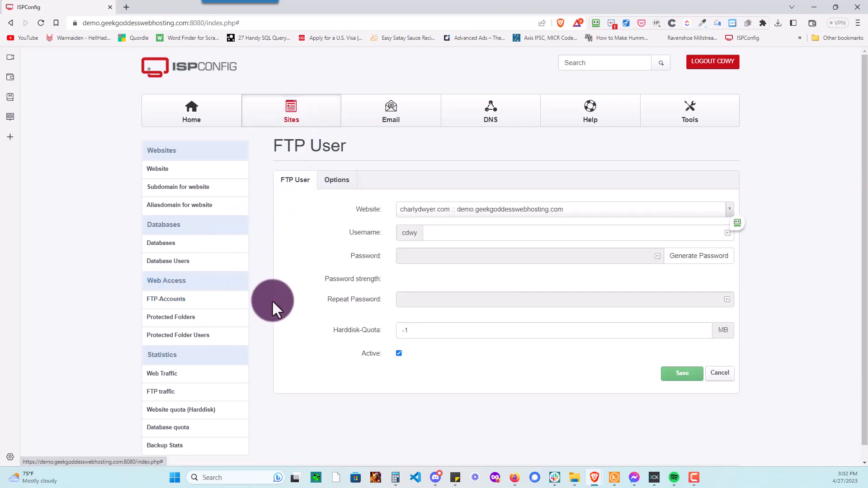
{"action": "left_click", "coordinate": [181, 302]}
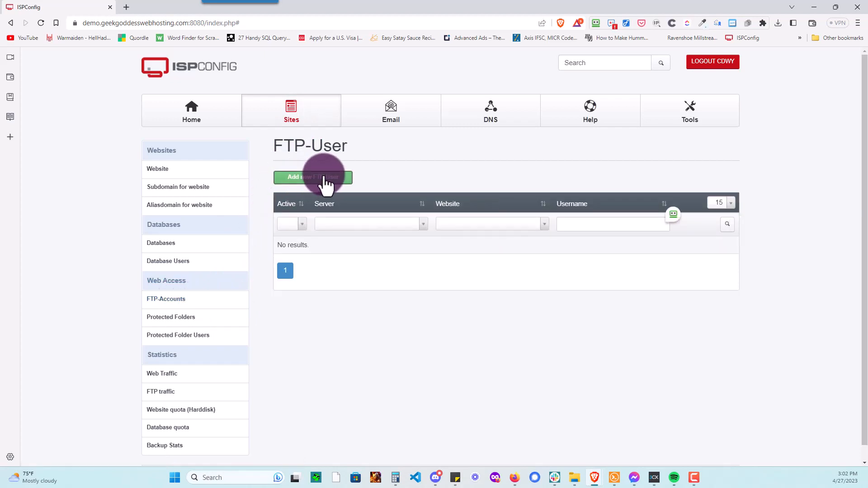
{"action": "left_click", "coordinate": [325, 180]}
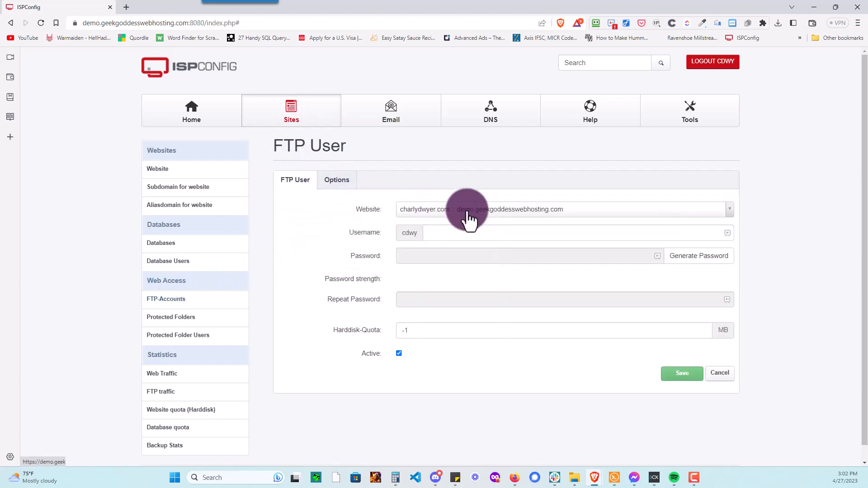
{"action": "left_click", "coordinate": [469, 217]}
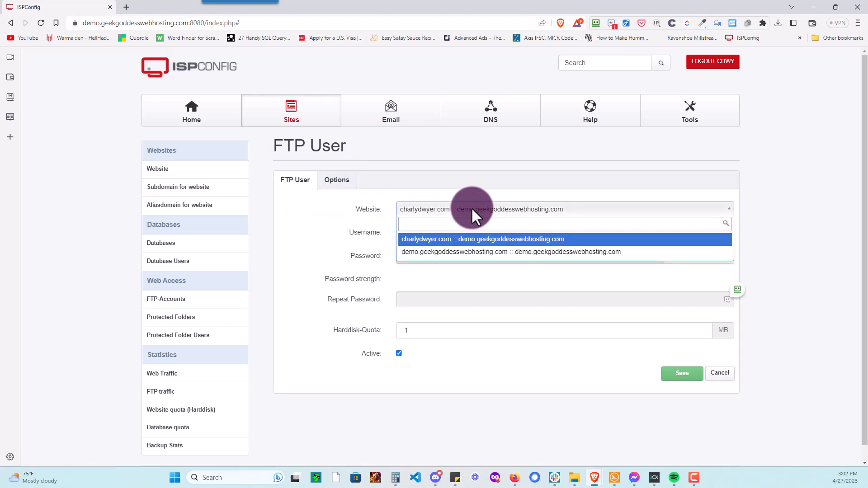
{"action": "left_click", "coordinate": [457, 240]}
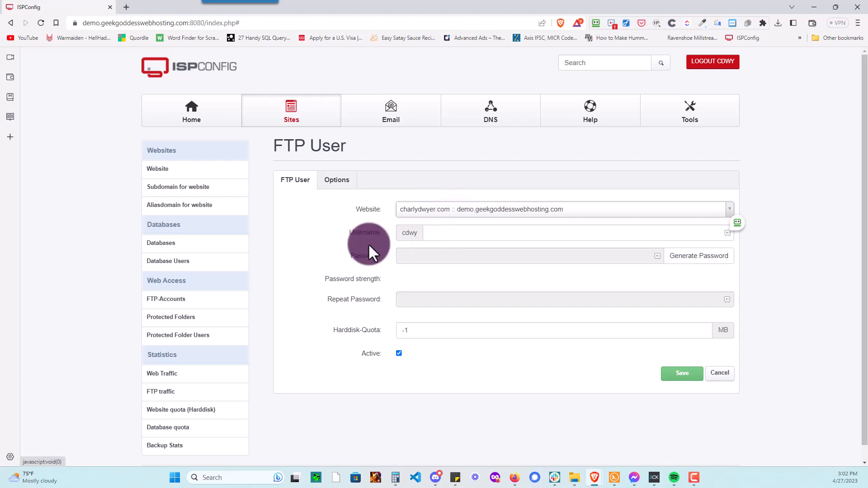
{"action": "left_click", "coordinate": [420, 232]}
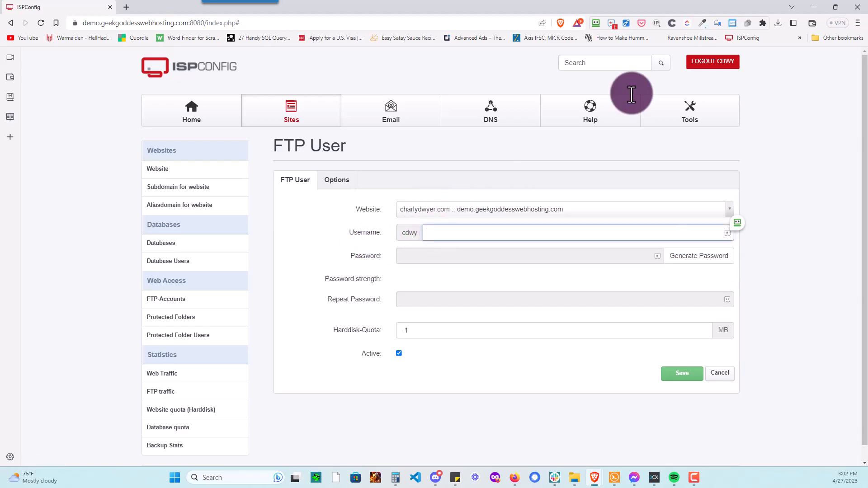
{"action": "type", "text": "_testftpuser"}
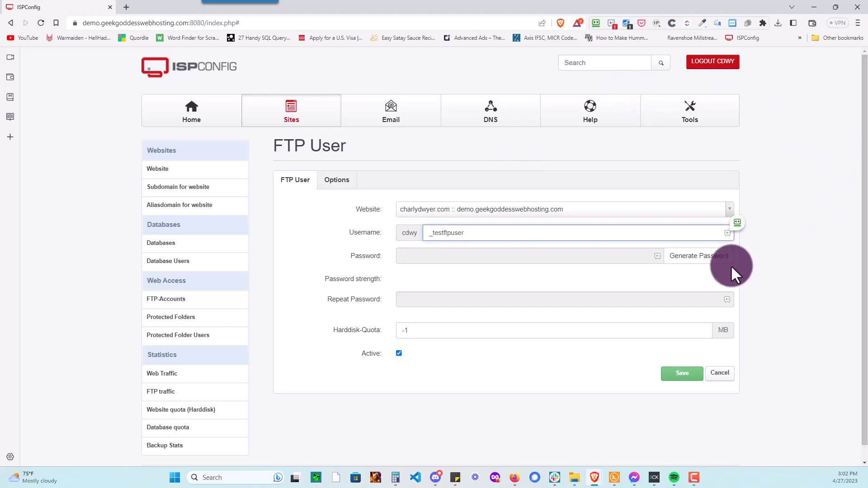
- Generate a strong FTP password and copy it to the sticky notes
{"action": "left_click", "coordinate": [717, 259]}
{"action": "right_click", "coordinate": [412, 255]}
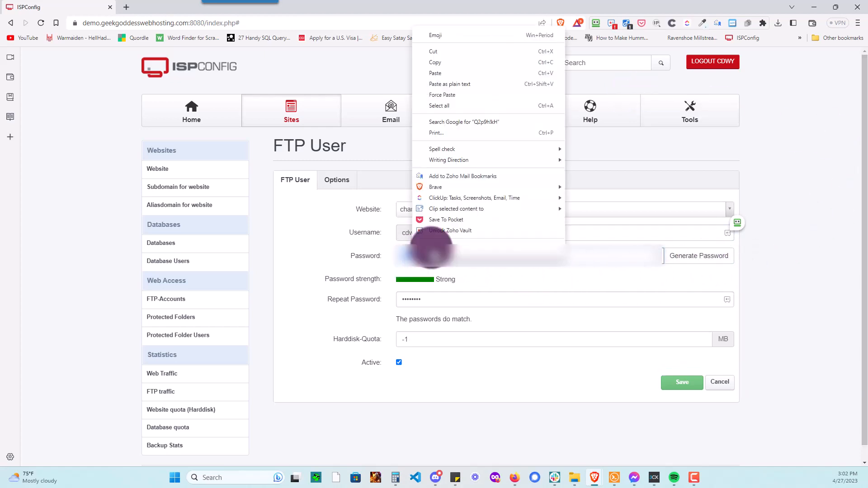
{"action": "left_click", "coordinate": [425, 65]}
{"action": "key", "text": "alt+Tab"}
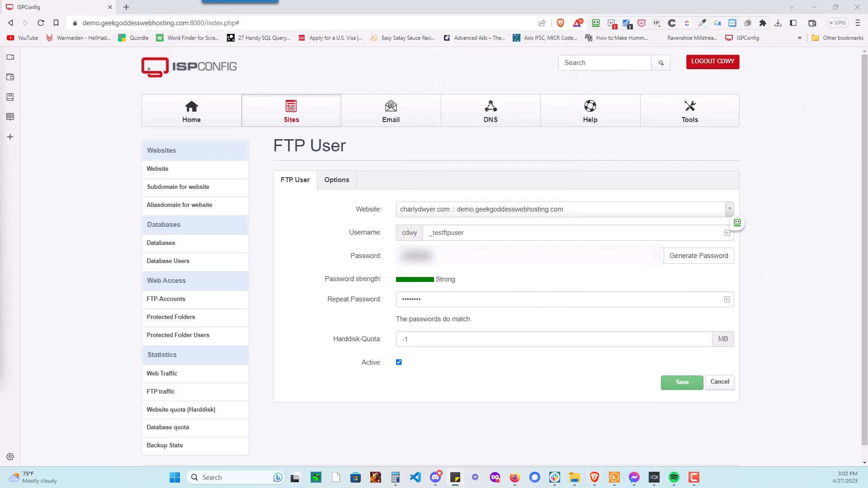
{"action": "left_click", "coordinate": [430, 345]}
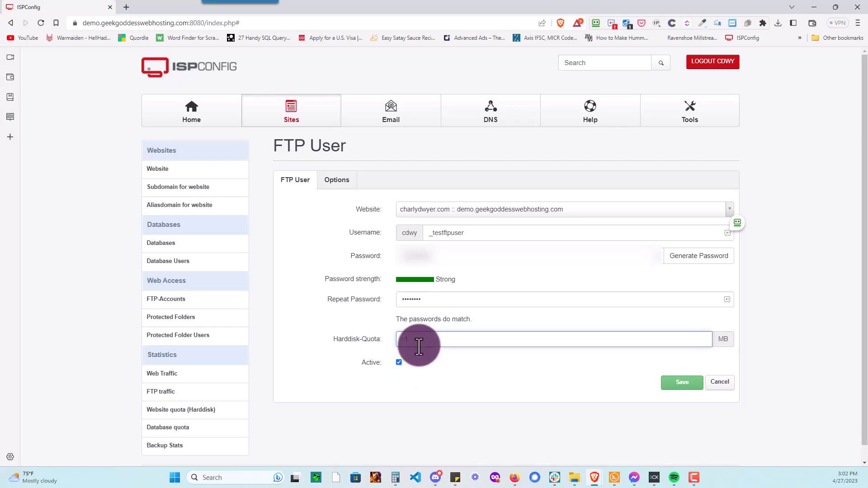
- Save FTP user cdwy_testftpuser, decline the RoboForm prompt, and reopen its settings
{"action": "left_click", "coordinate": [691, 382]}
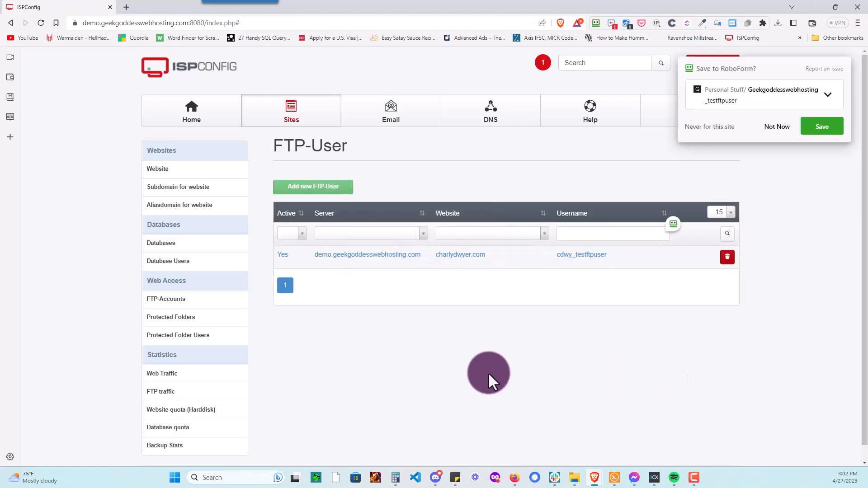
{"action": "left_click", "coordinate": [780, 128]}
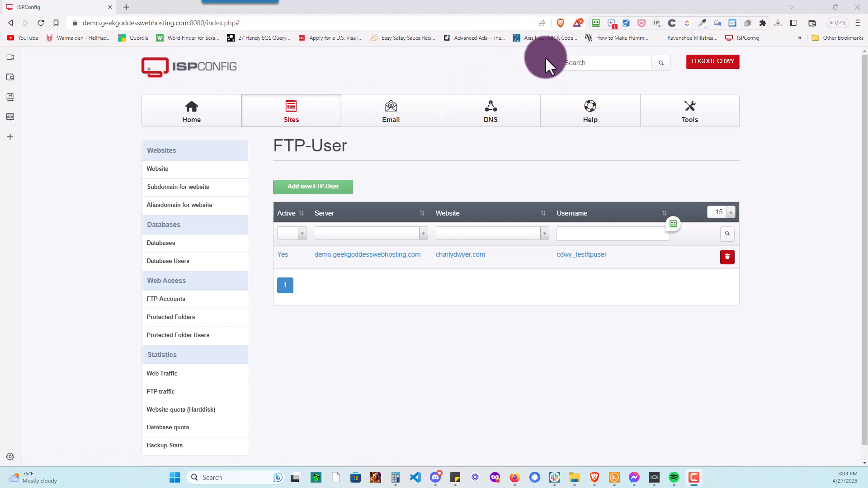
{"action": "left_click", "coordinate": [463, 254]}
- Review the FTP user's directory /var/www/clients/client2/web5, leave Expire at blank, and return to Websites
{"action": "left_click", "coordinate": [343, 179]}
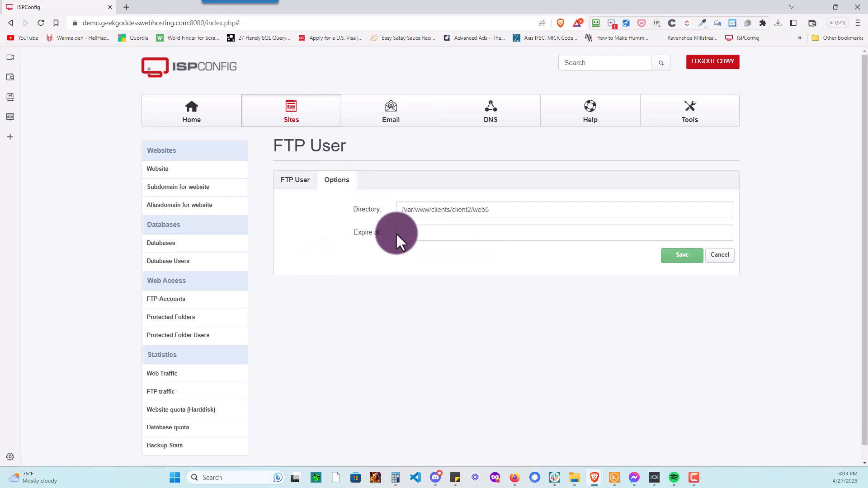
{"action": "left_click_drag", "start_coordinate": [494, 210], "coordinate": [391, 211]}
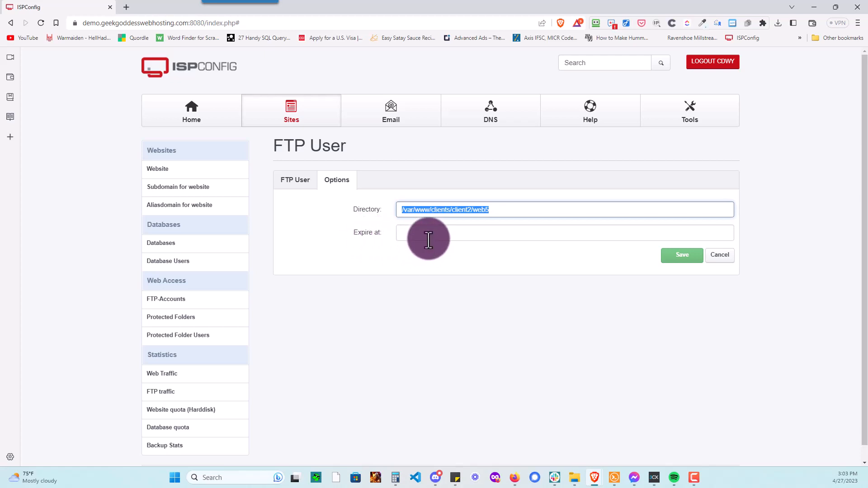
{"action": "left_click", "coordinate": [415, 232]}
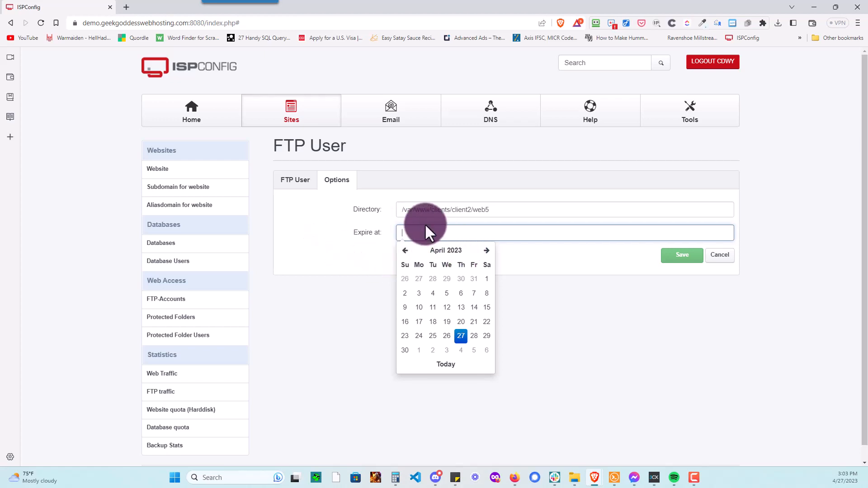
{"action": "left_click", "coordinate": [325, 278]}
{"action": "scroll", "coordinate": [334, 301], "scroll_direction": "down", "scroll_amount": 1}
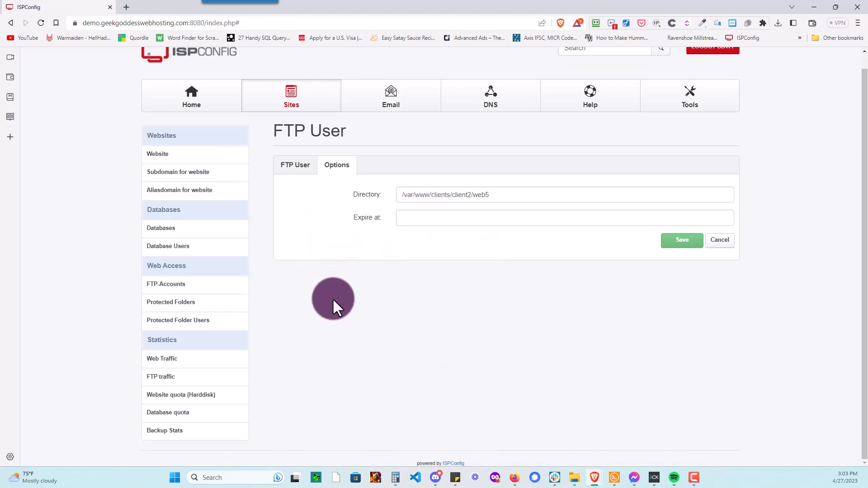
{"action": "scroll", "coordinate": [333, 301], "scroll_direction": "up", "scroll_amount": 1}
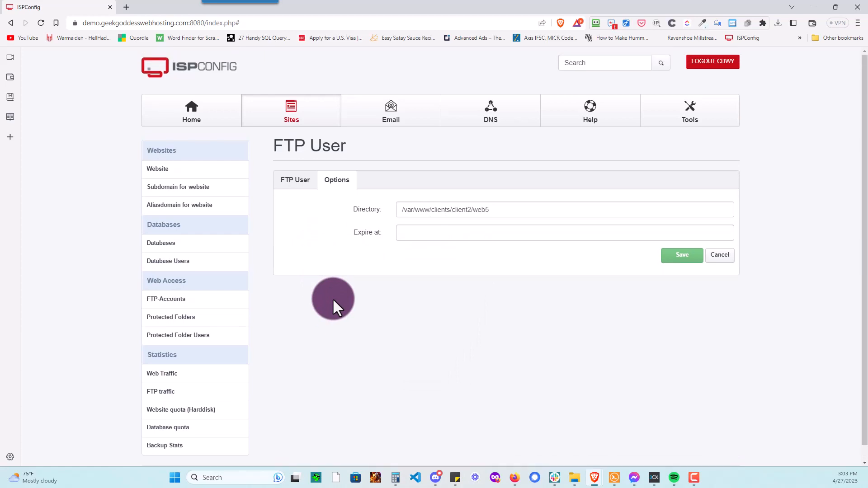
{"action": "left_click", "coordinate": [168, 170]}
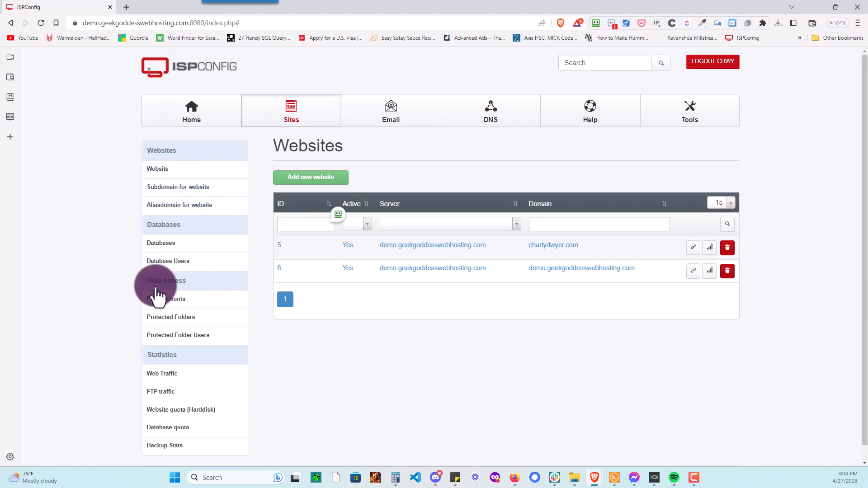
{"action": "left_click", "coordinate": [192, 303]}
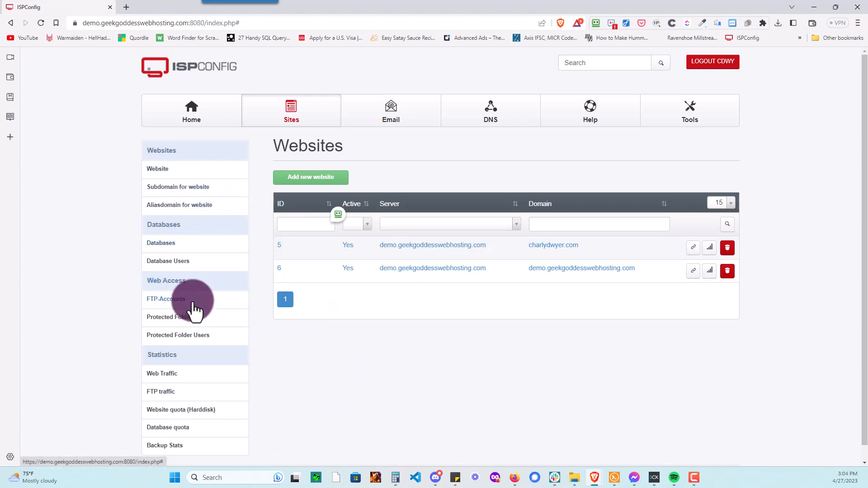